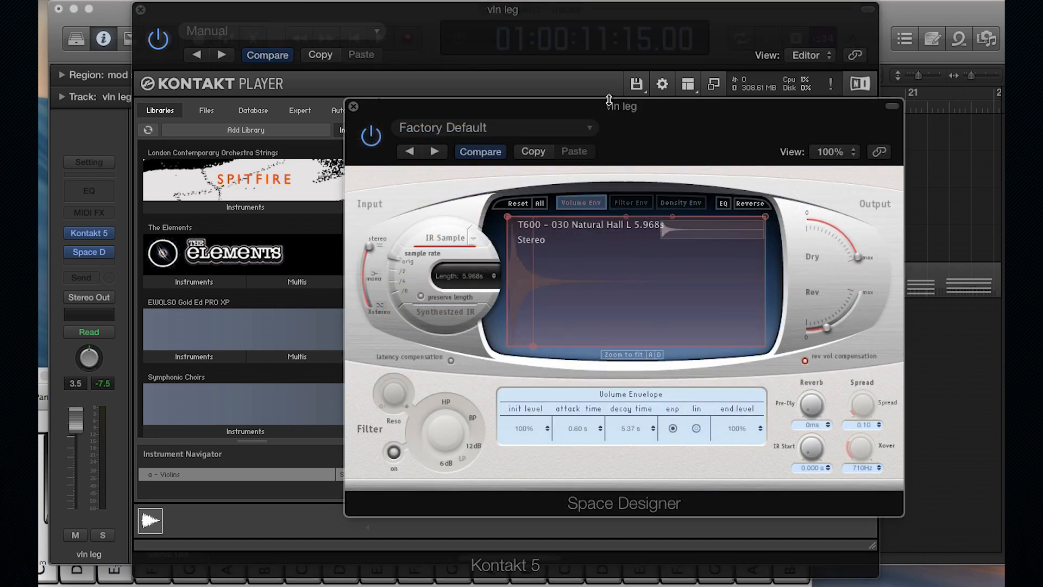
# Browse the Large Spaces hall presets of Space Designer on the vln leg track without loading one.
pyautogui.moveTo(603, 105); pyautogui.dragTo(473, 80)
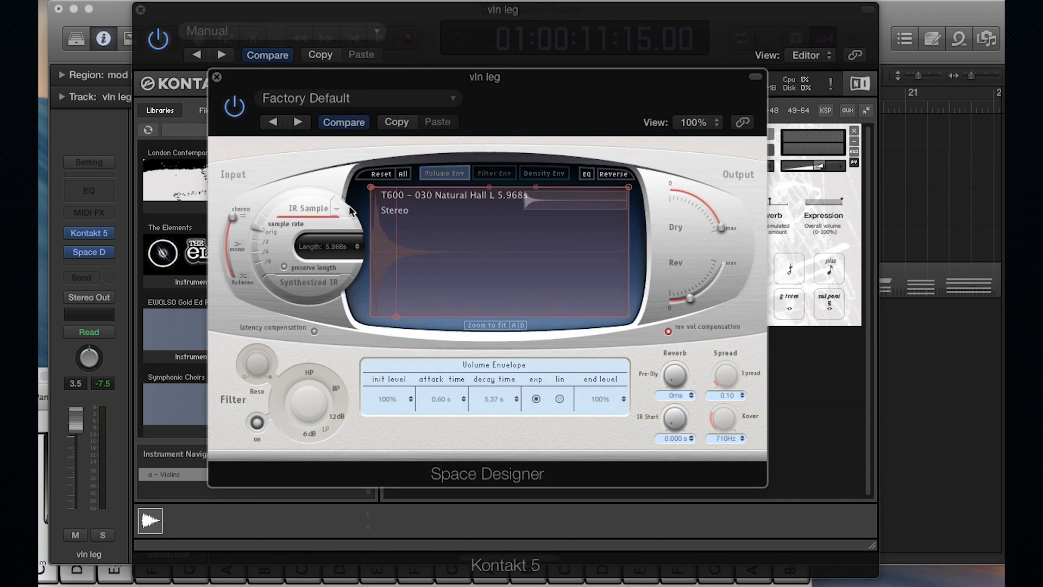
pyautogui.click(401, 98)
pyautogui.moveTo(381, 402)
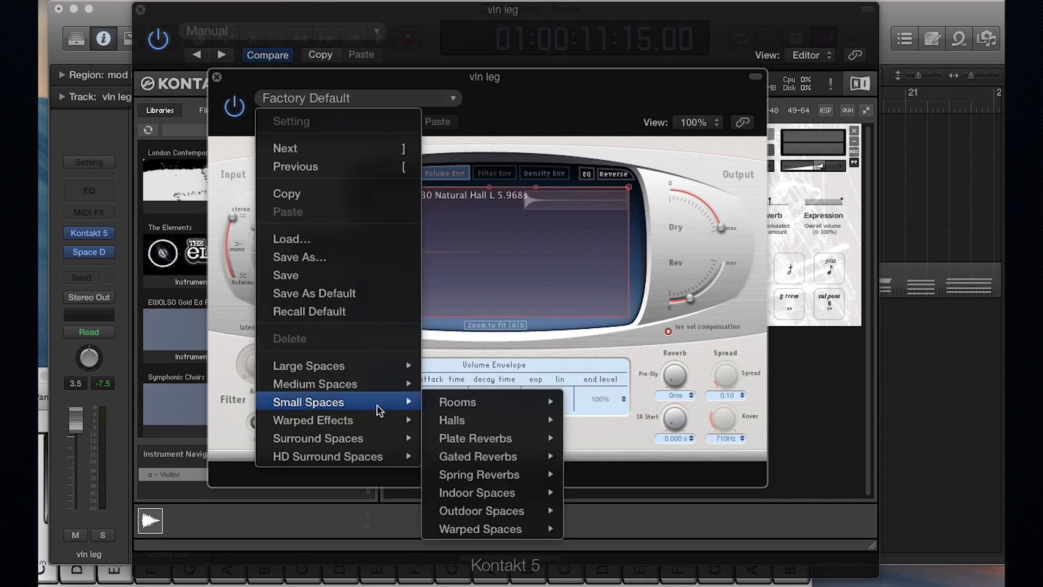
pyautogui.moveTo(380, 366)
pyautogui.moveTo(459, 384)
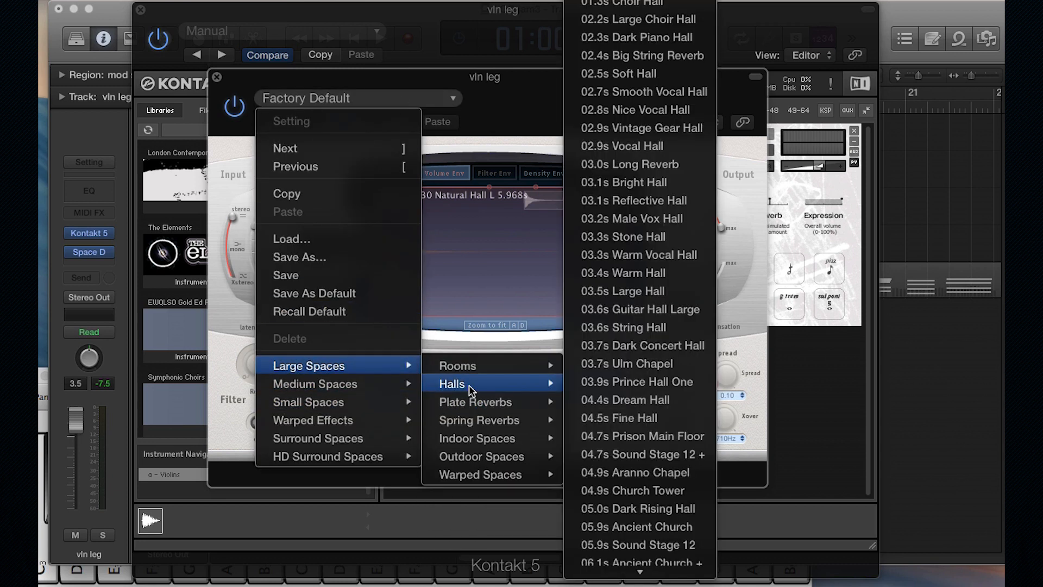
pyautogui.click(455, 225)
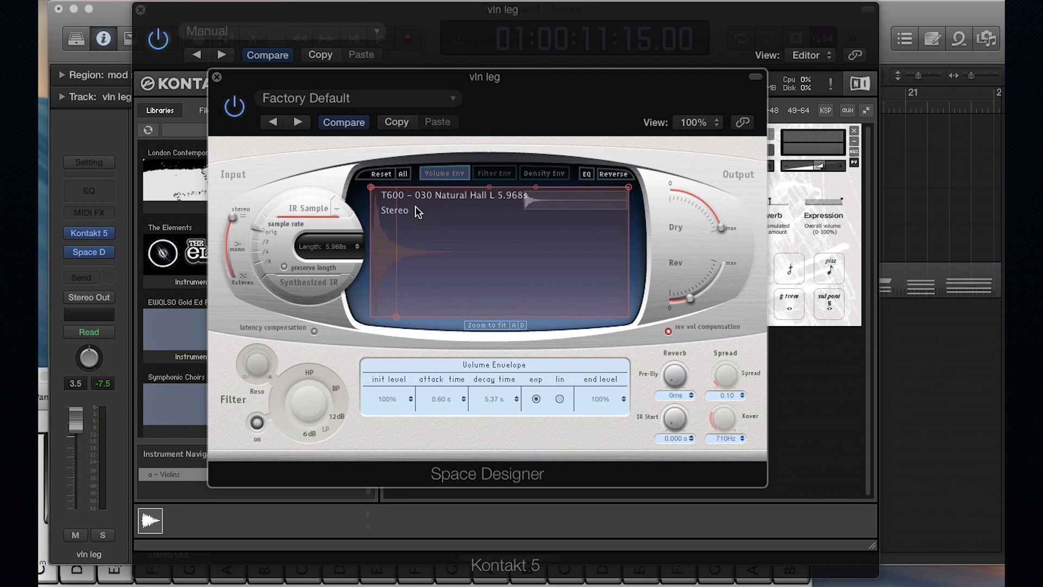
# Raise Space Designer's reverb output level to about -11.5 dB while the violin track plays, and stop playback.
pyautogui.moveTo(691, 301); pyautogui.dragTo(699, 293)
pyautogui.moveTo(698, 292); pyautogui.dragTo(714, 252)
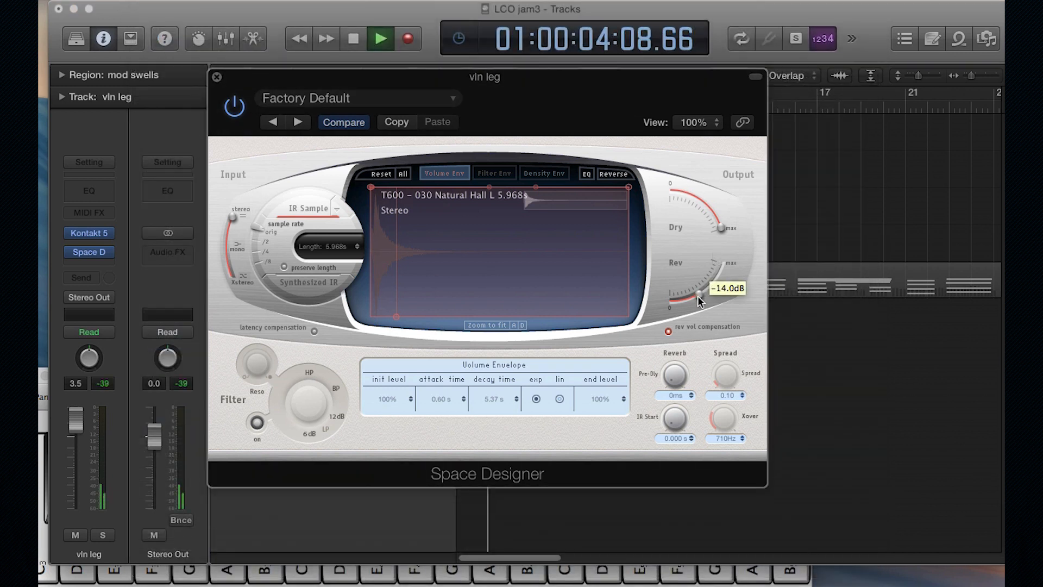
pyautogui.moveTo(700, 293); pyautogui.dragTo(699, 290)
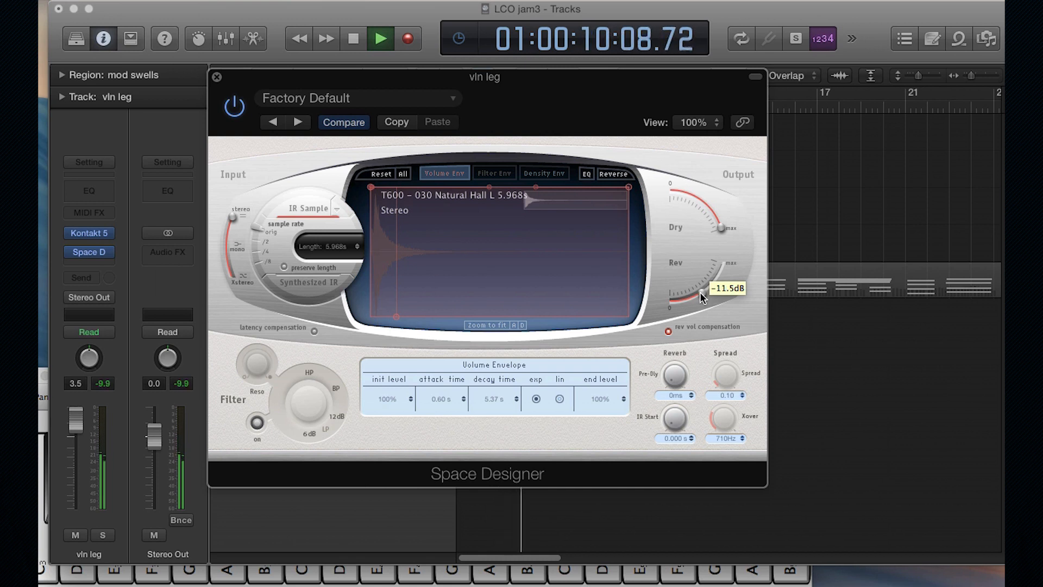
pyautogui.moveTo(700, 289); pyautogui.dragTo(699, 289)
pyautogui.press('space')
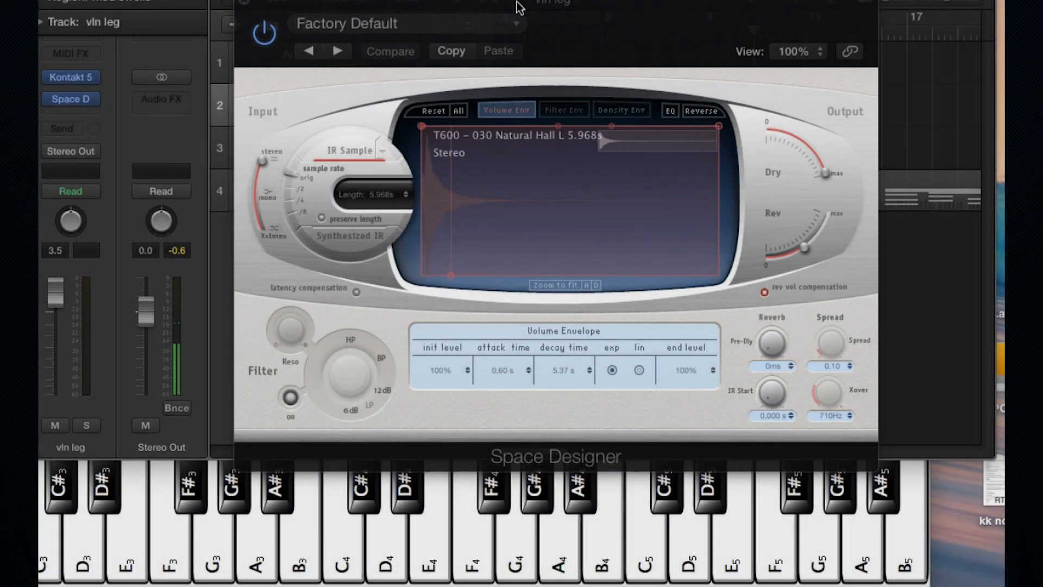
# Uncover the track headers and switch Audio 1's input monitoring off and back on around the violin audition.
pyautogui.moveTo(803, 39); pyautogui.dragTo(937, 5)
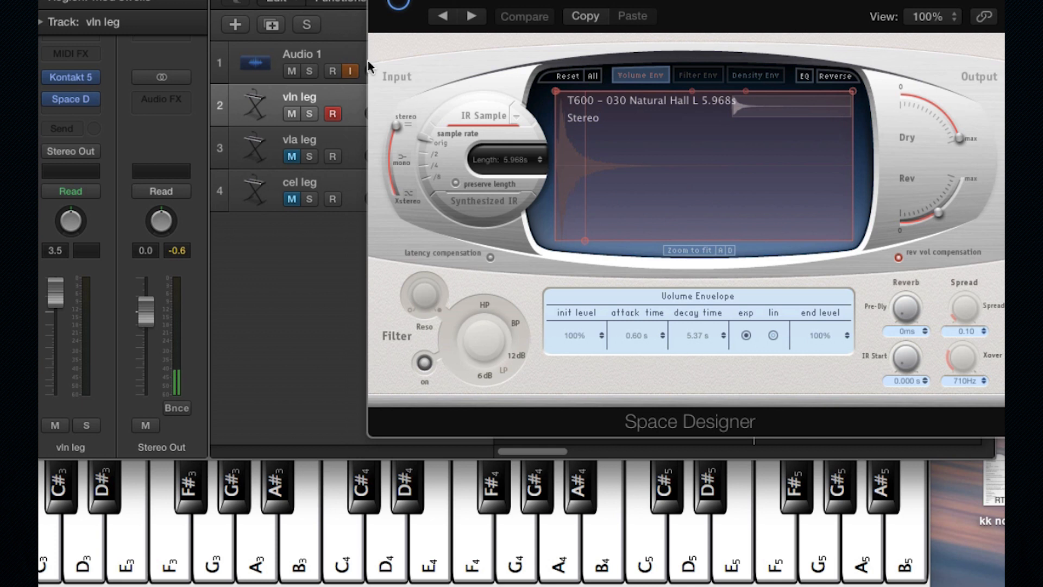
pyautogui.click(350, 71)
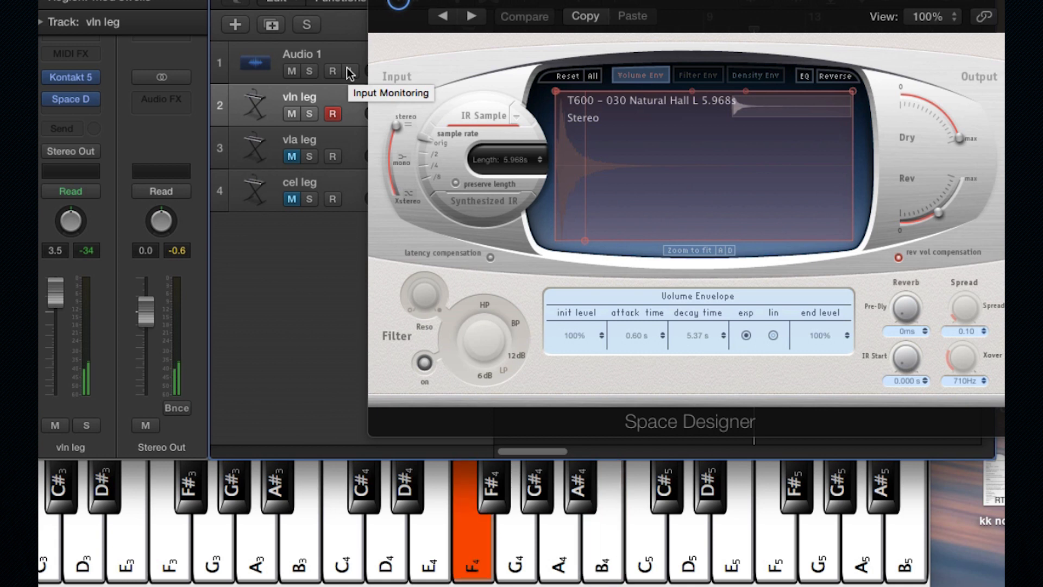
pyautogui.click(350, 72)
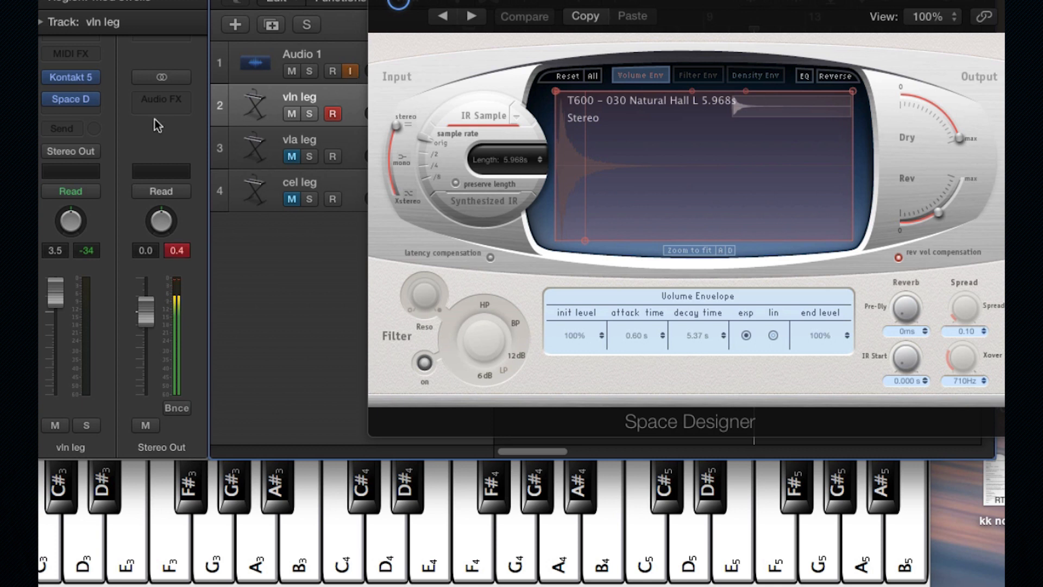
# Bypass Space Designer on the violin track and set ValhallaRoom's decay to 8.43 s.
pyautogui.click(50, 98)
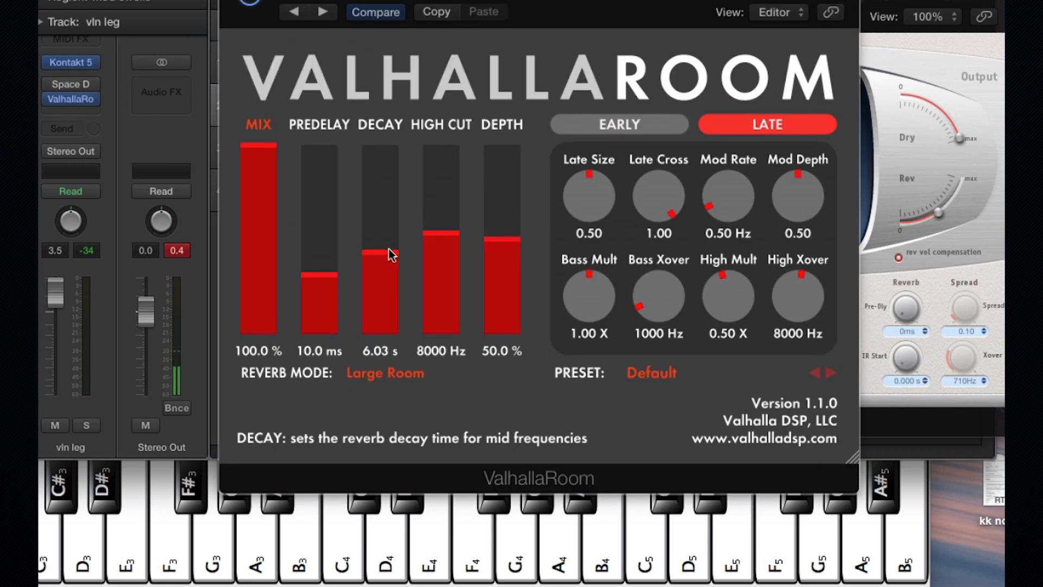
pyautogui.moveTo(389, 248); pyautogui.dragTo(391, 243)
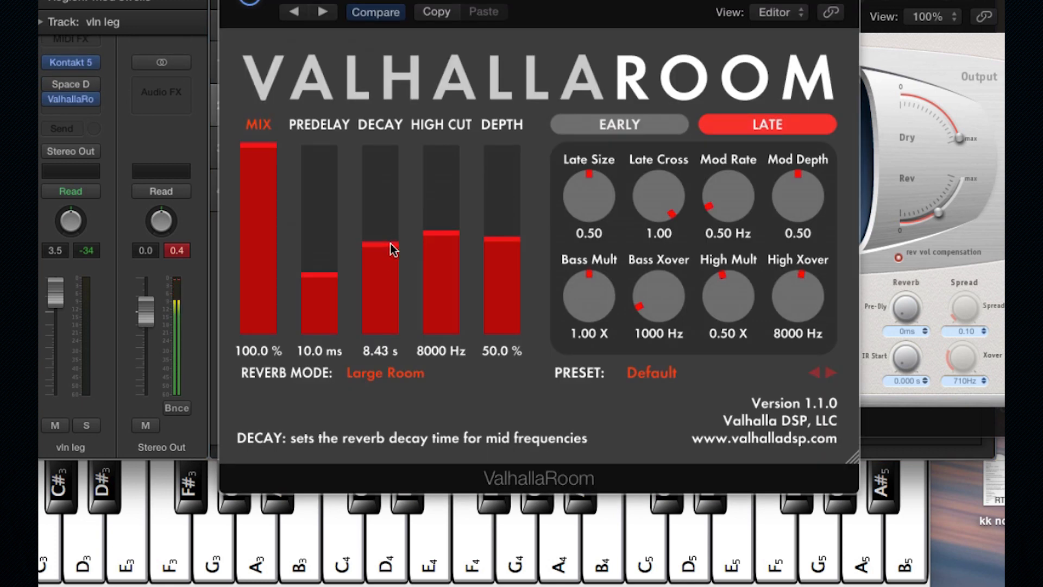
pyautogui.moveTo(380, 28); pyautogui.dragTo(526, 16)
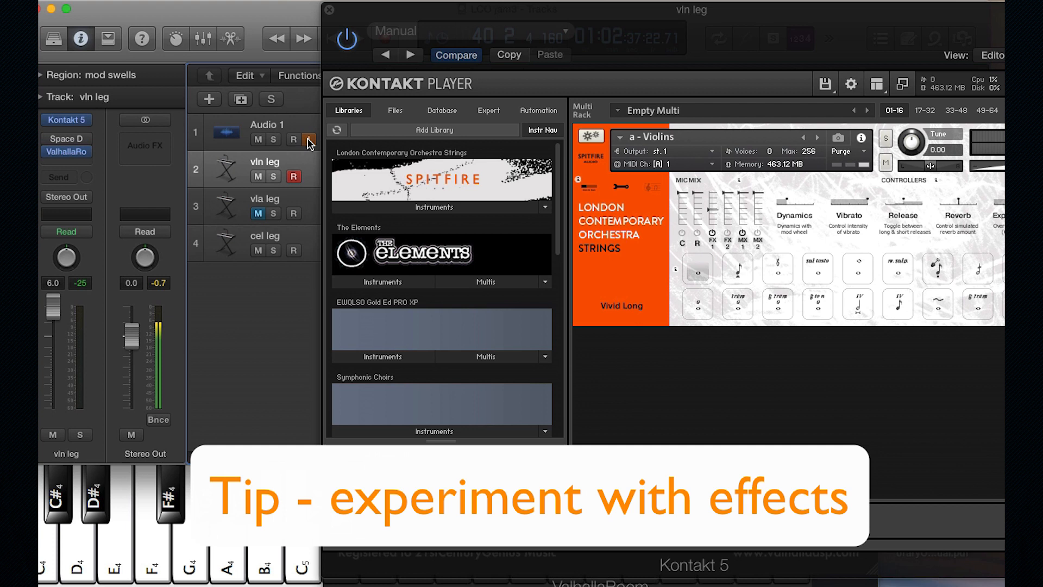
# Show the ValhallaRoom settings of the vln leg track and bring the Kontakt violins window to the front.
pyautogui.moveTo(79, 153)
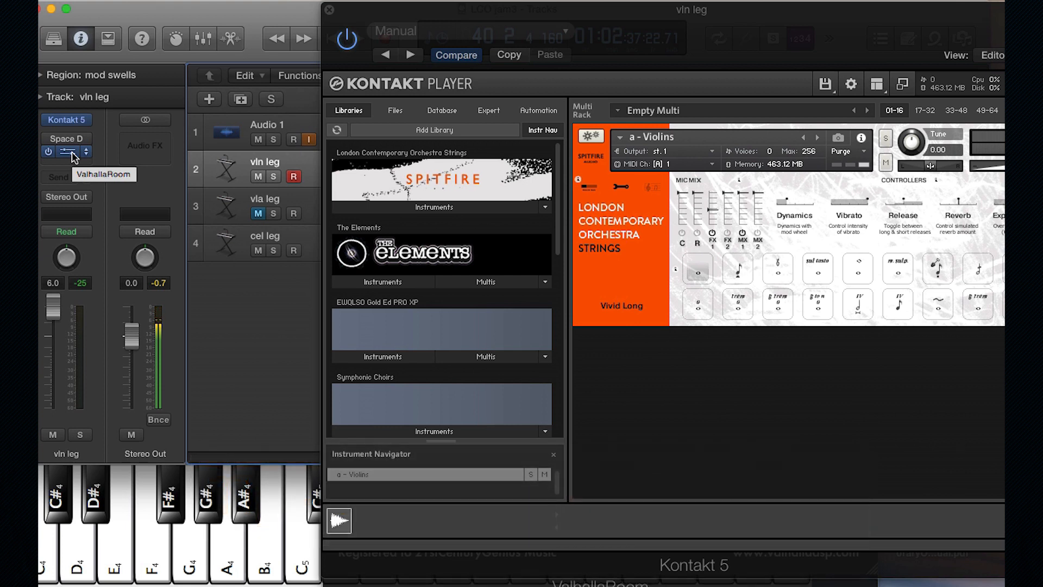
pyautogui.click(72, 155)
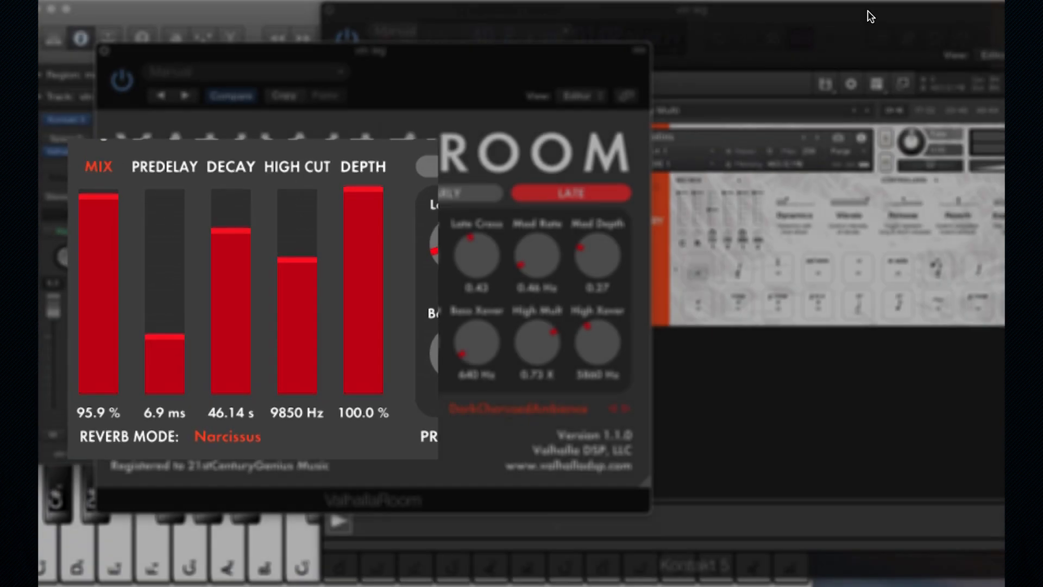
pyautogui.click(804, 12)
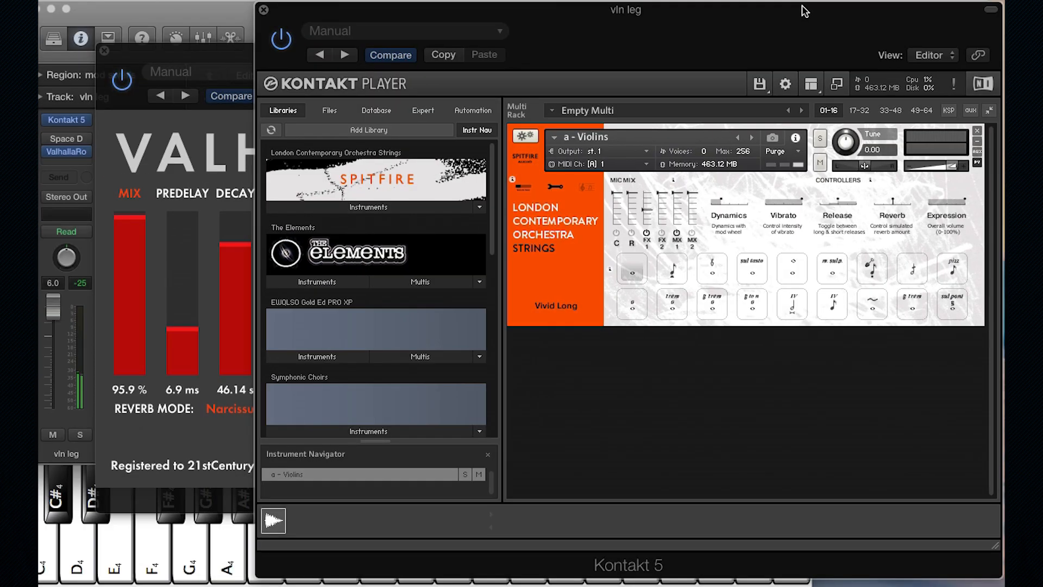
# Audition the violins' Twitchy, Trem Sul Pont and Long Harmonics articulations through the long reverb, lowering the instrument volume slightly.
pyautogui.click(868, 305)
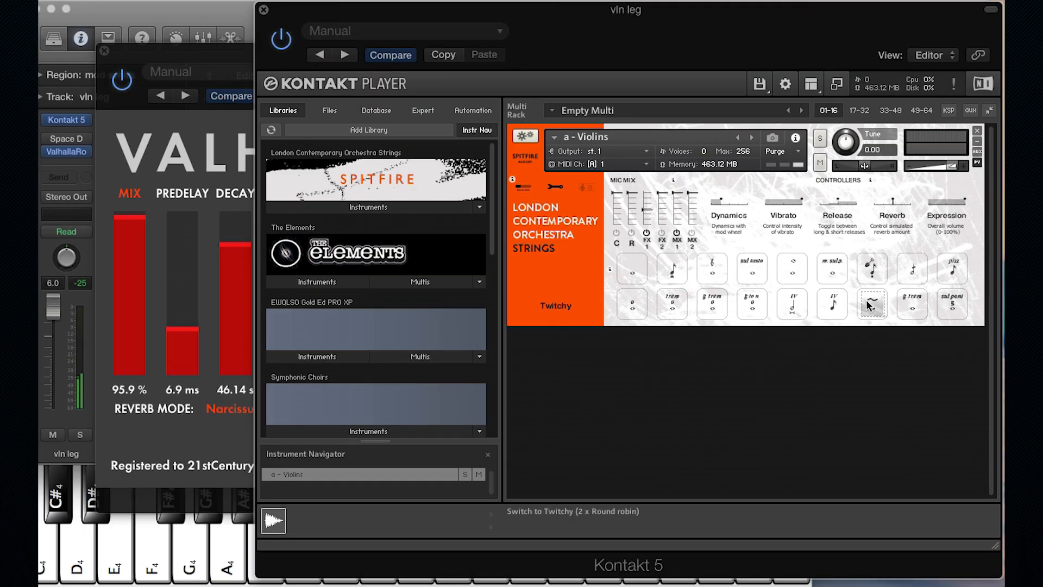
pyautogui.moveTo(952, 167); pyautogui.dragTo(946, 168)
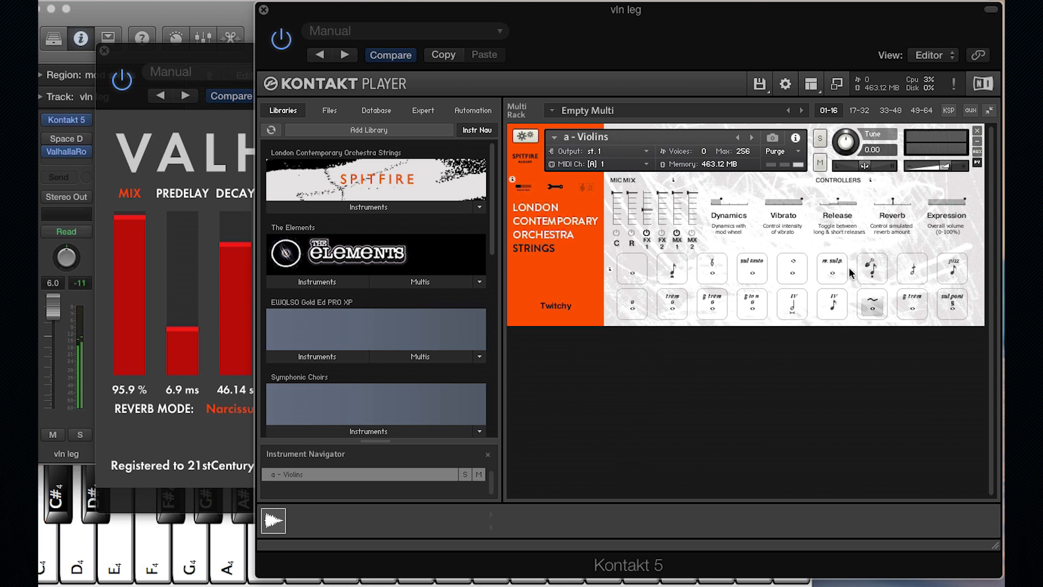
pyautogui.click(949, 309)
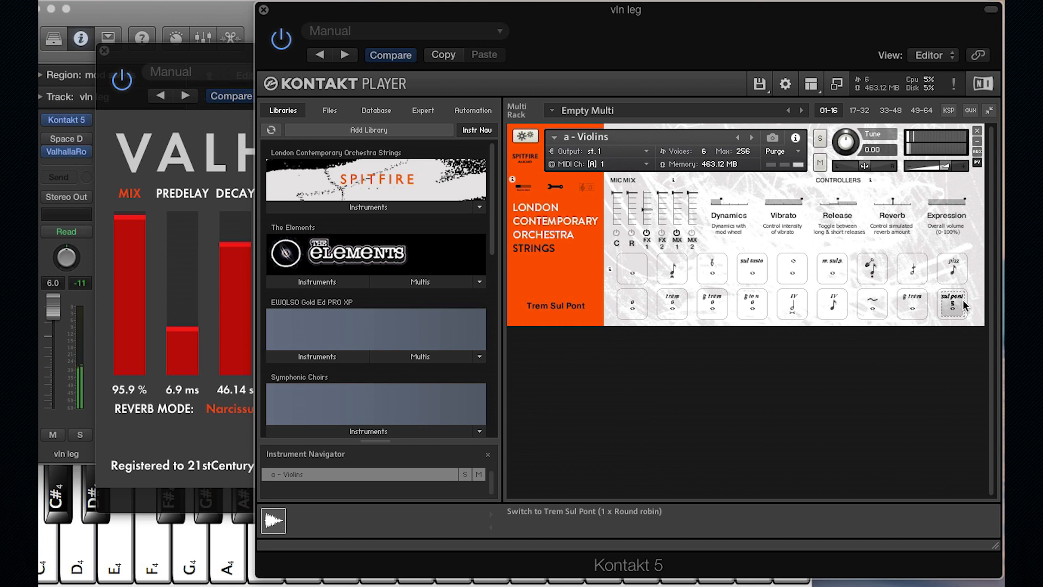
pyautogui.click(804, 300)
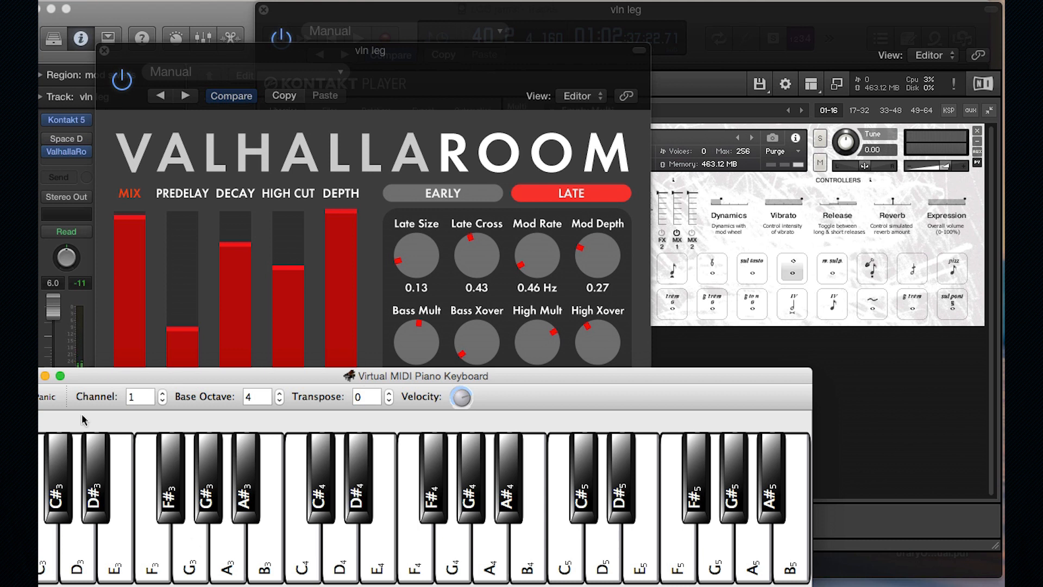
# Close ValhallaRoom, open Space Designer on the violin track and load the Deep Atmosphere preset from the warped drone tones.
pyautogui.click(104, 51)
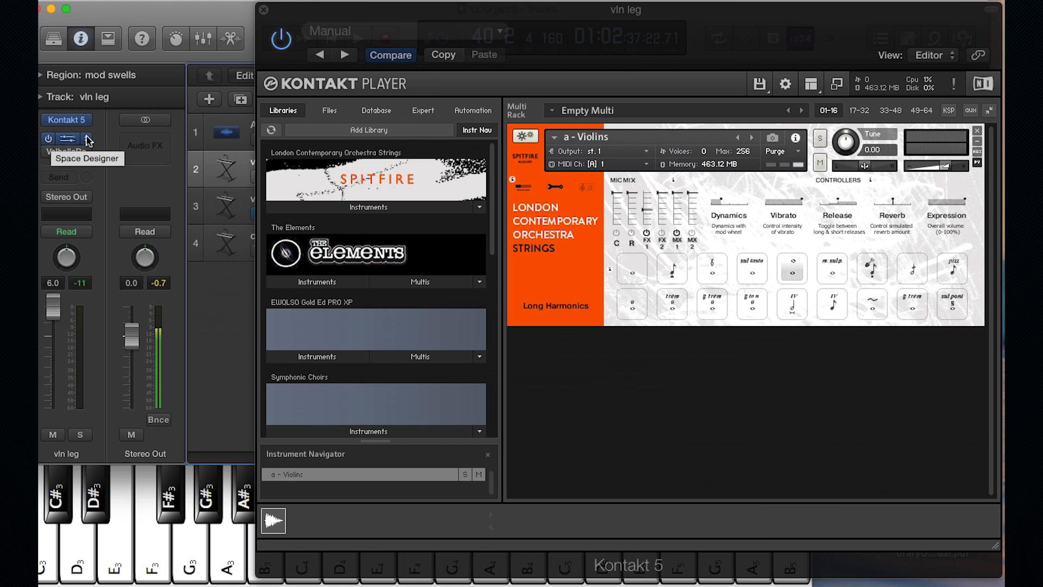
pyautogui.click(67, 140)
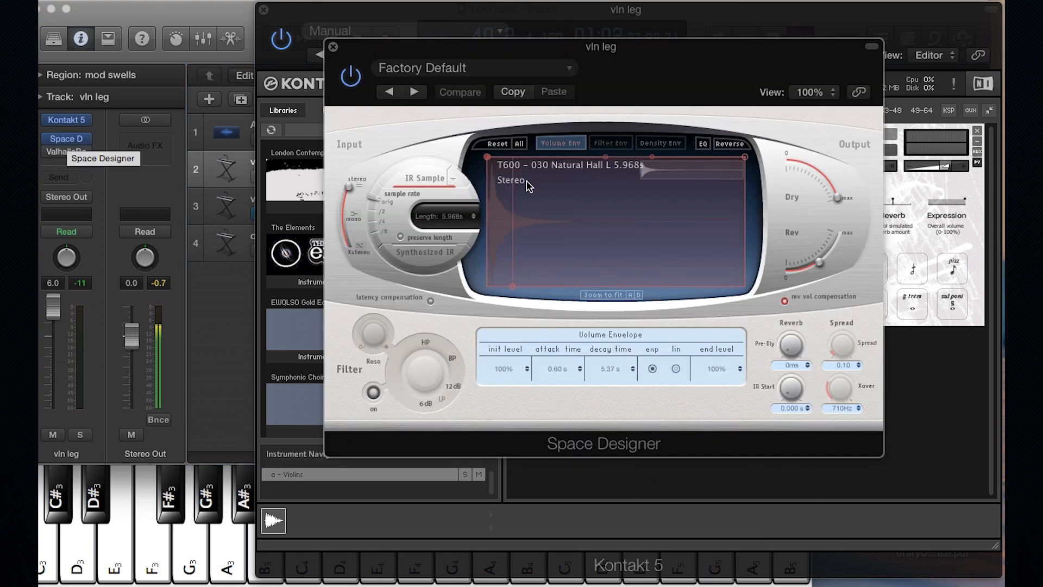
pyautogui.click(489, 68)
pyautogui.moveTo(535, 391)
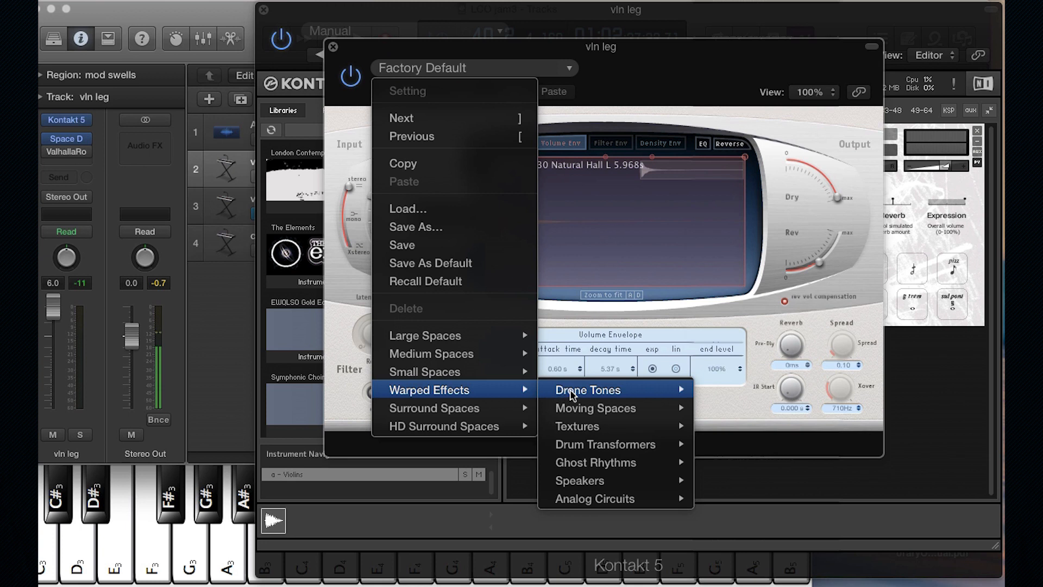
pyautogui.moveTo(579, 392)
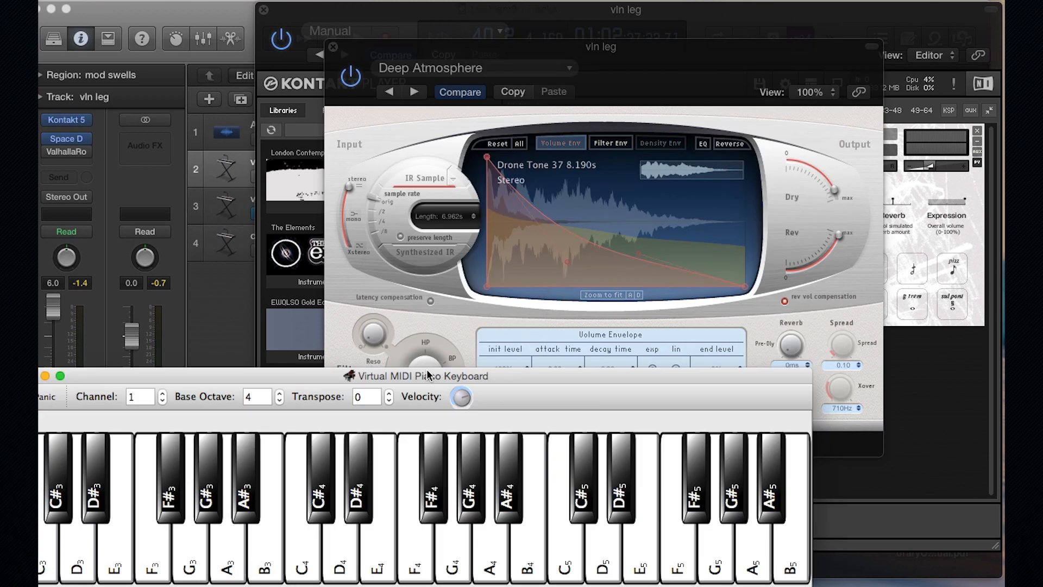
# Play test notes on the virtual keyboard, load the Granular Glow preset and raise its reverb level.
pyautogui.press('r')
pyautogui.press('5')
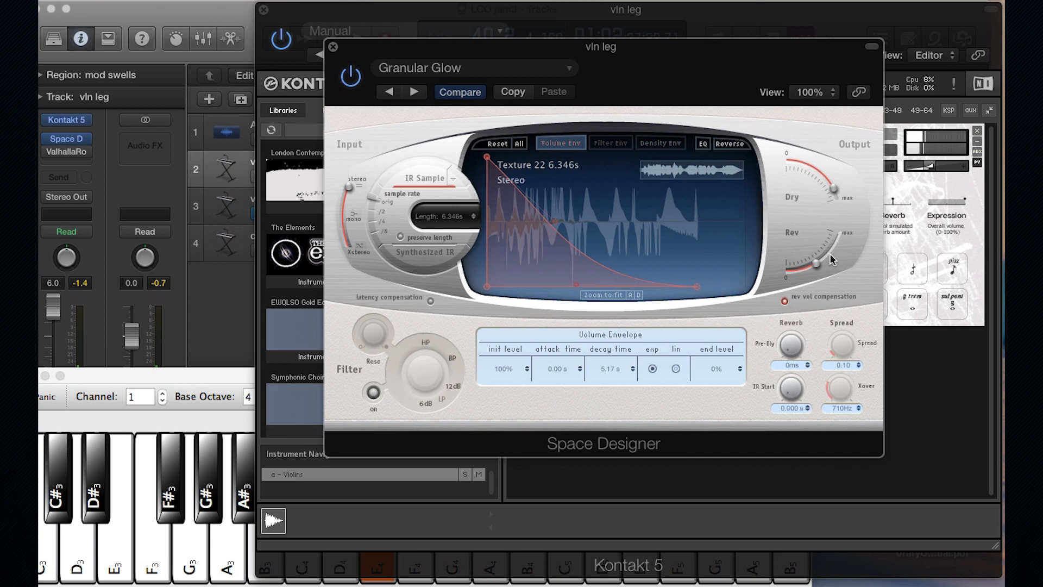
pyautogui.moveTo(819, 262); pyautogui.dragTo(829, 247)
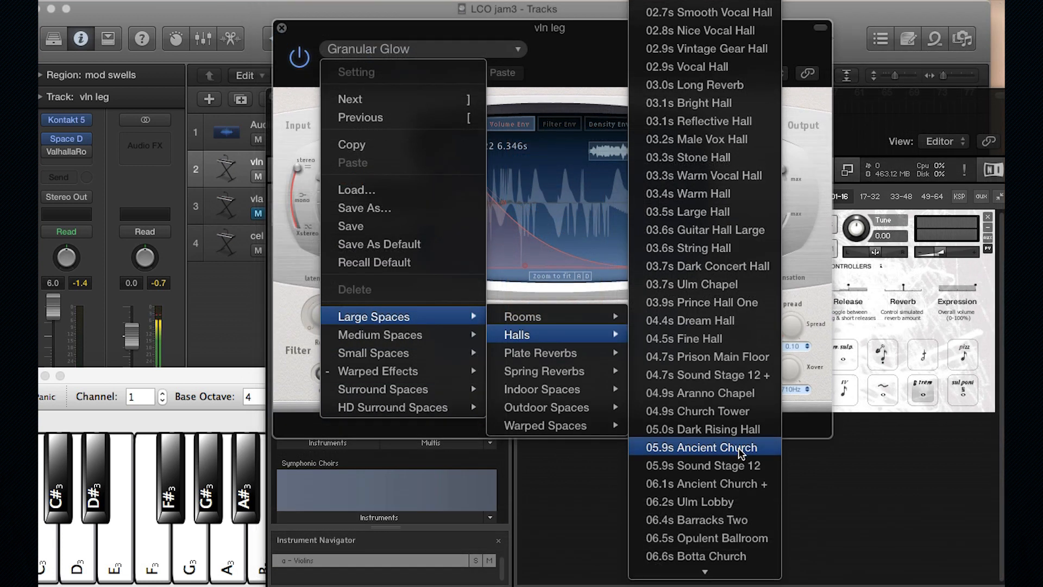
# Load the 05.9s Ancient Church hall preset in Space Designer and reverse its impulse response.
pyautogui.click(738, 449)
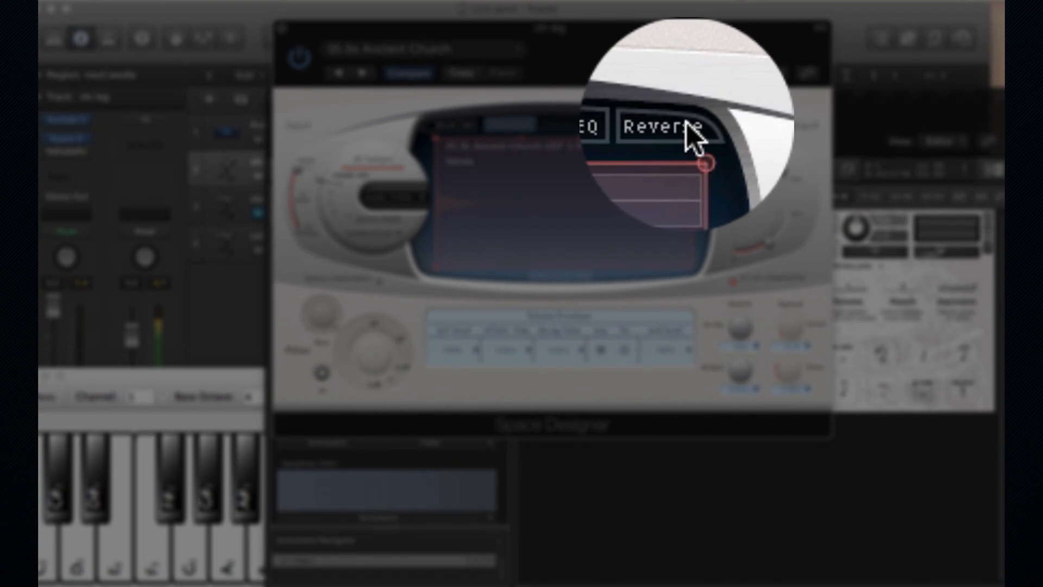
pyautogui.click(687, 123)
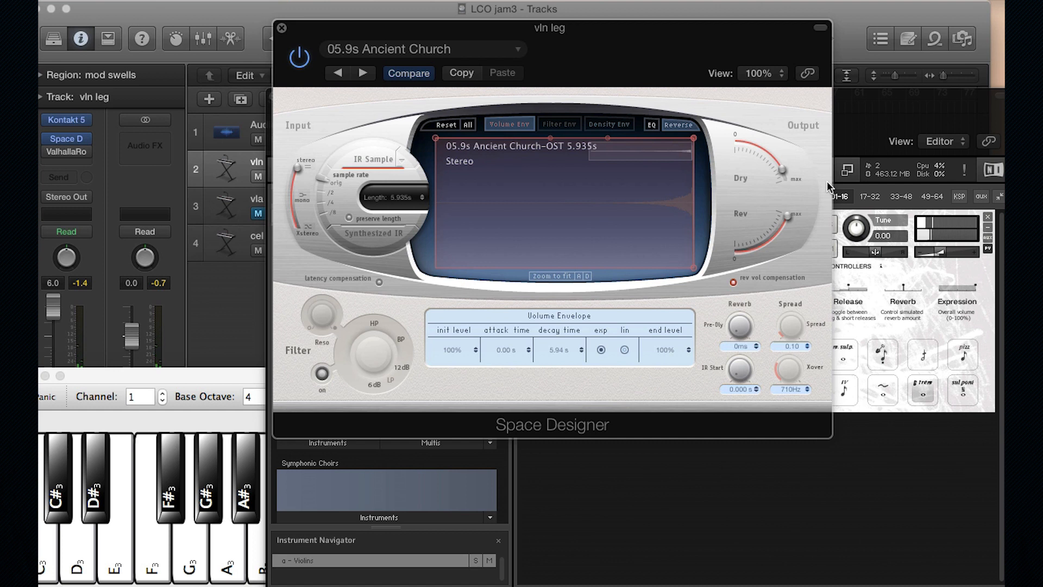
# Try the Staccato Dig and Trem Sul Pont violin articulations through the reversed reverb, playing notes on the virtual piano keyboard.
pyautogui.click(891, 355)
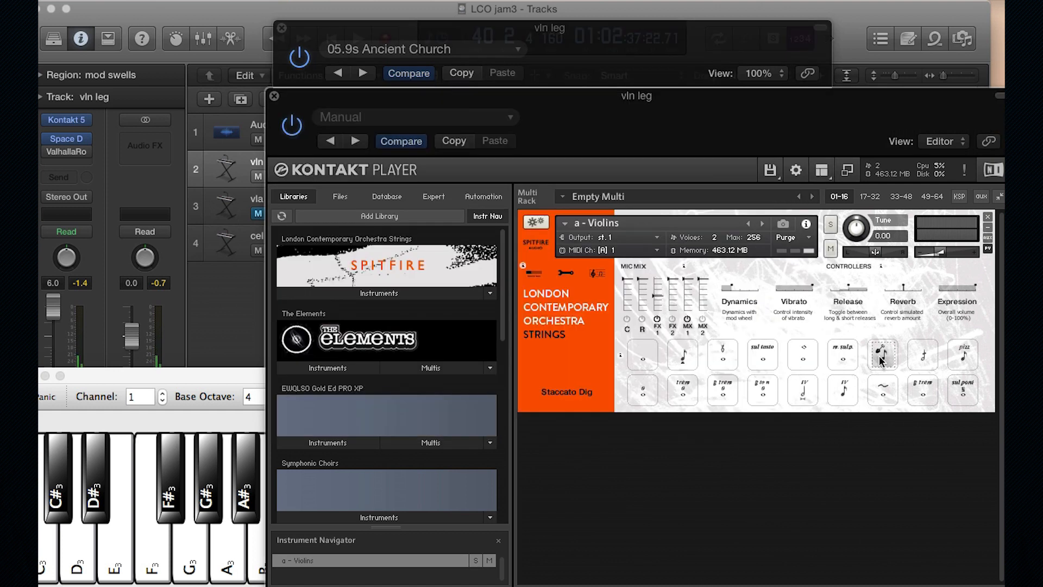
pyautogui.click(653, 37)
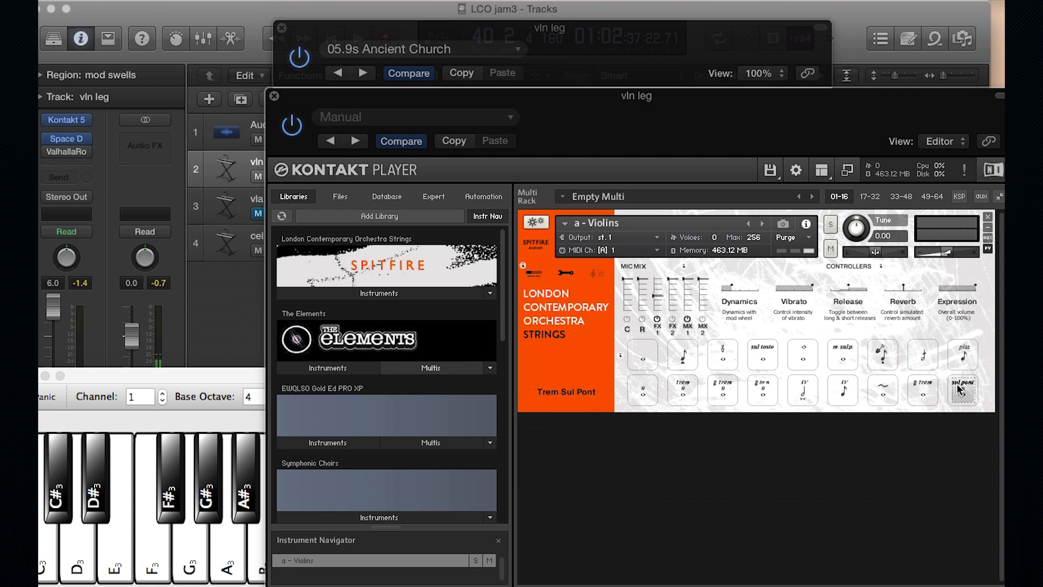
pyautogui.click(254, 379)
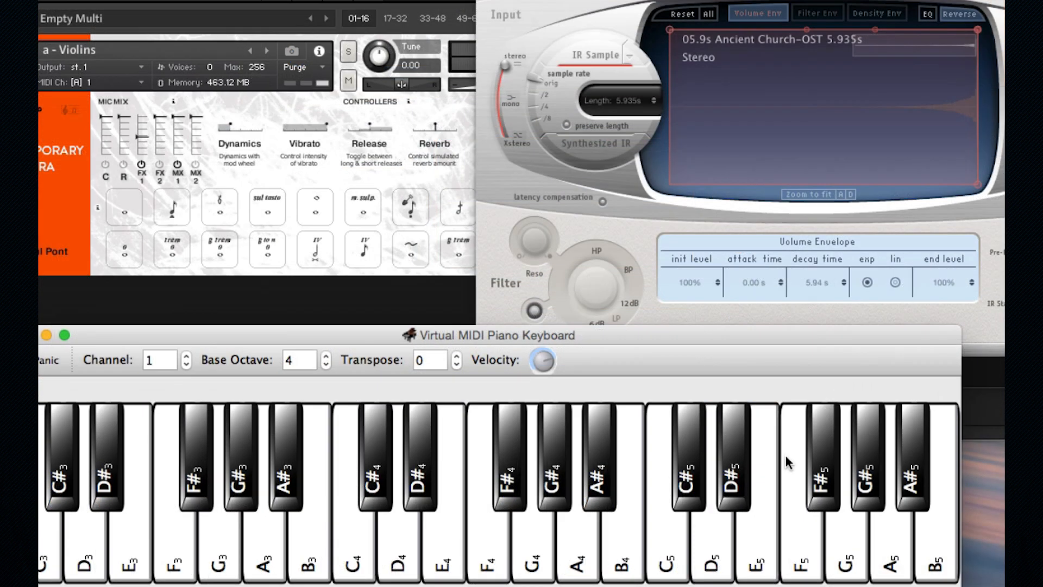
pyautogui.press('w')
pyautogui.press('3')
pyautogui.press('e')
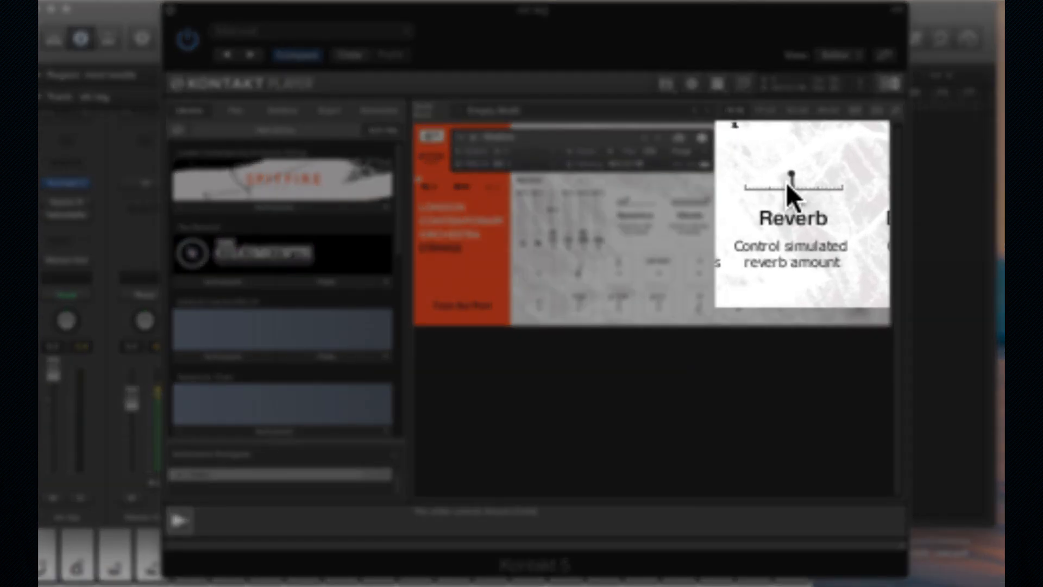
pyautogui.moveTo(787, 183); pyautogui.dragTo(787, 145)
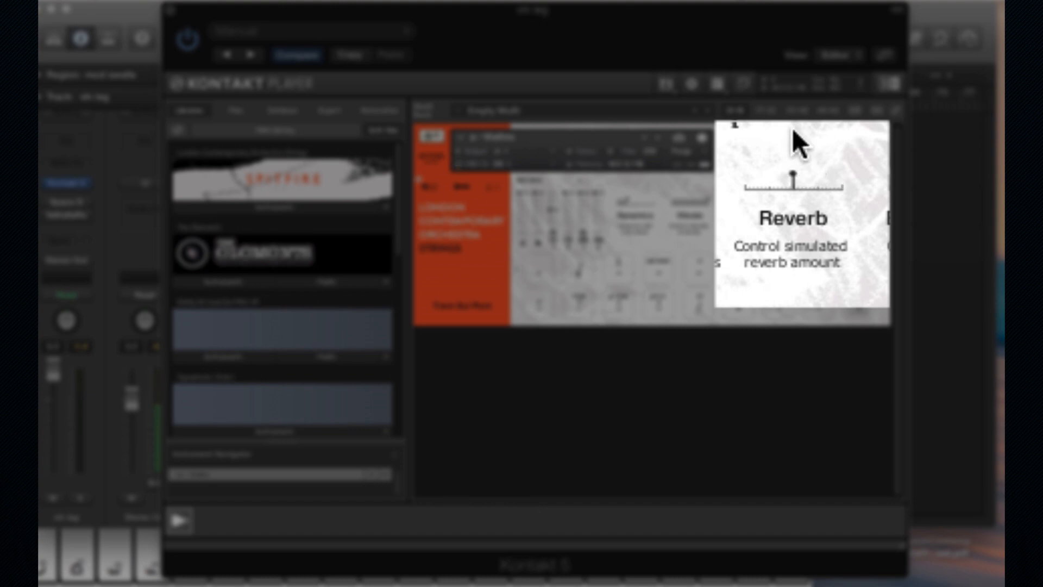